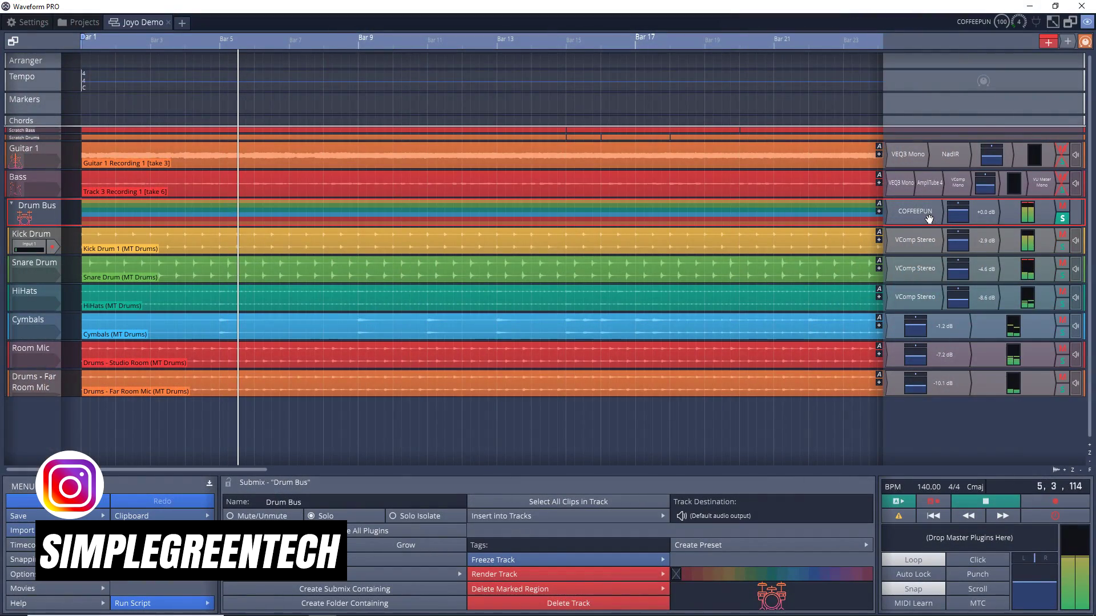
Nudge COFFEEPUN's Low Cut Freq on the Drum Bus, then revert to ungrouped drum tracks.
double_click(928, 217)
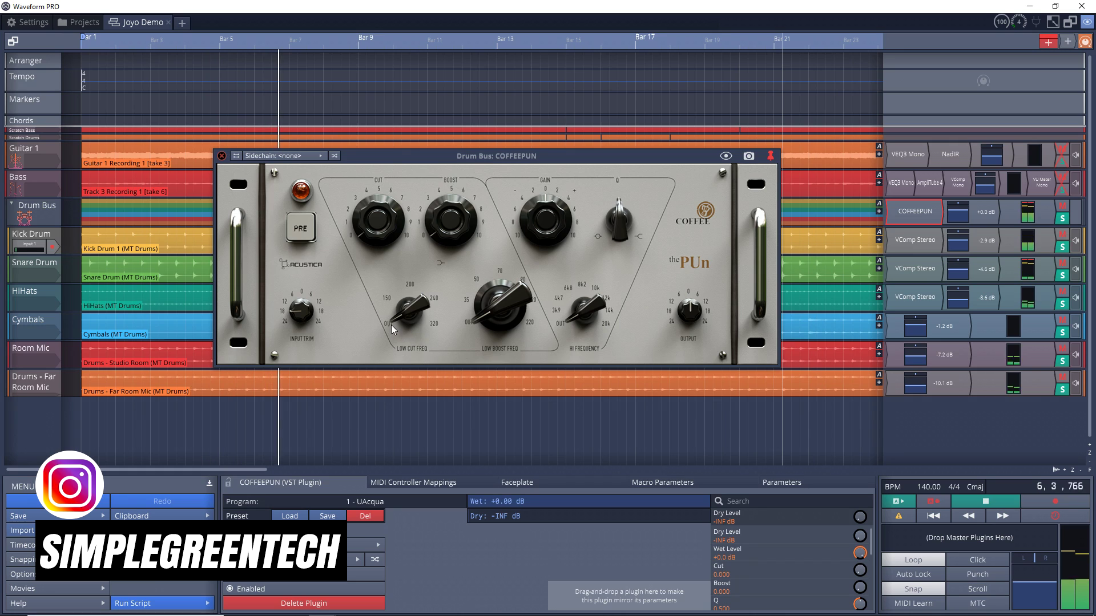
left_click_drag(401, 298, 401, 307)
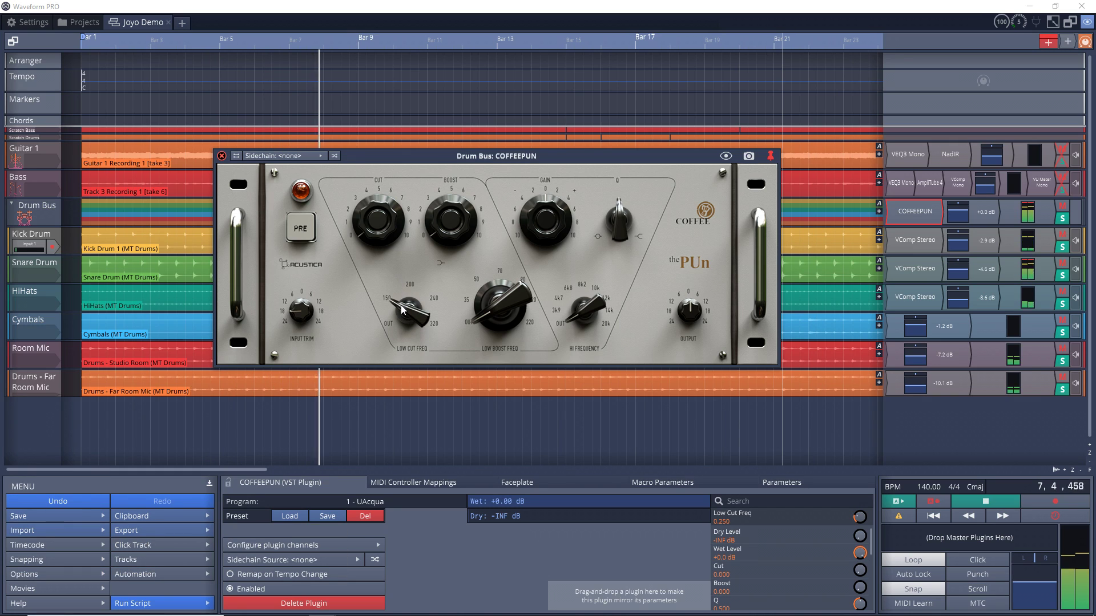
left_click(377, 220)
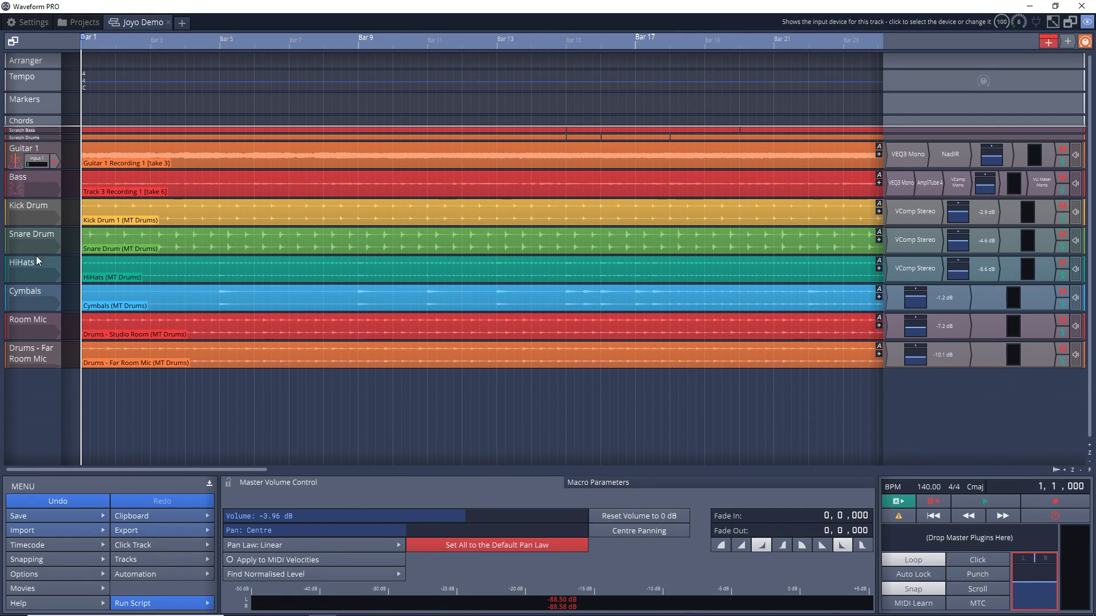
Select Kick Drum, Snare Drum, HiHats, Cymbals, Room Mic and Drums - Far Room Mic, and bring up their track actions.
left_click(31, 207)
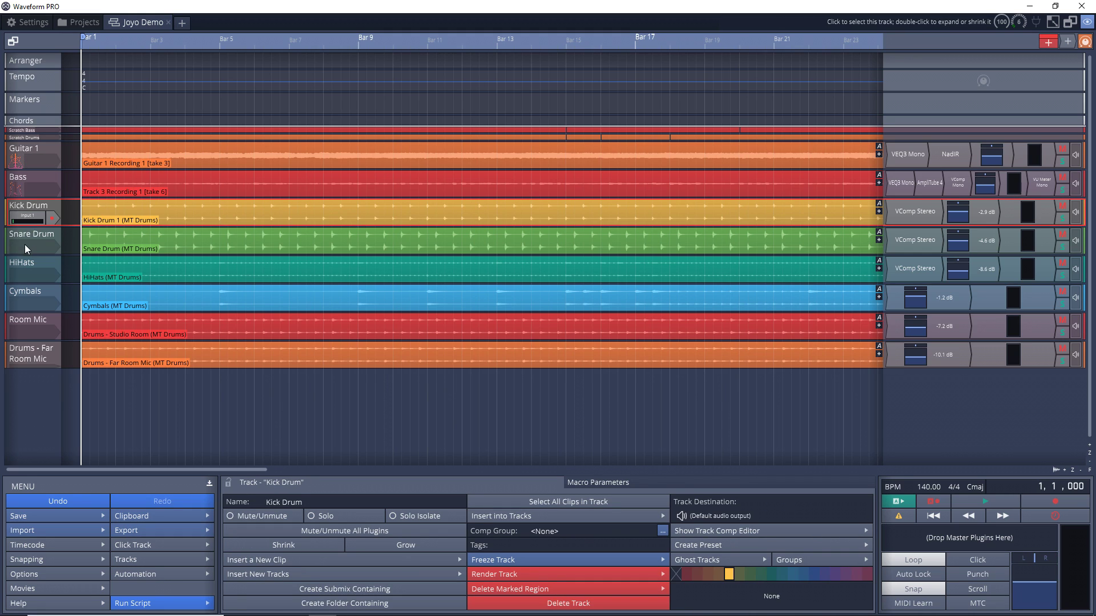
left_click(27, 233, "ctrl")
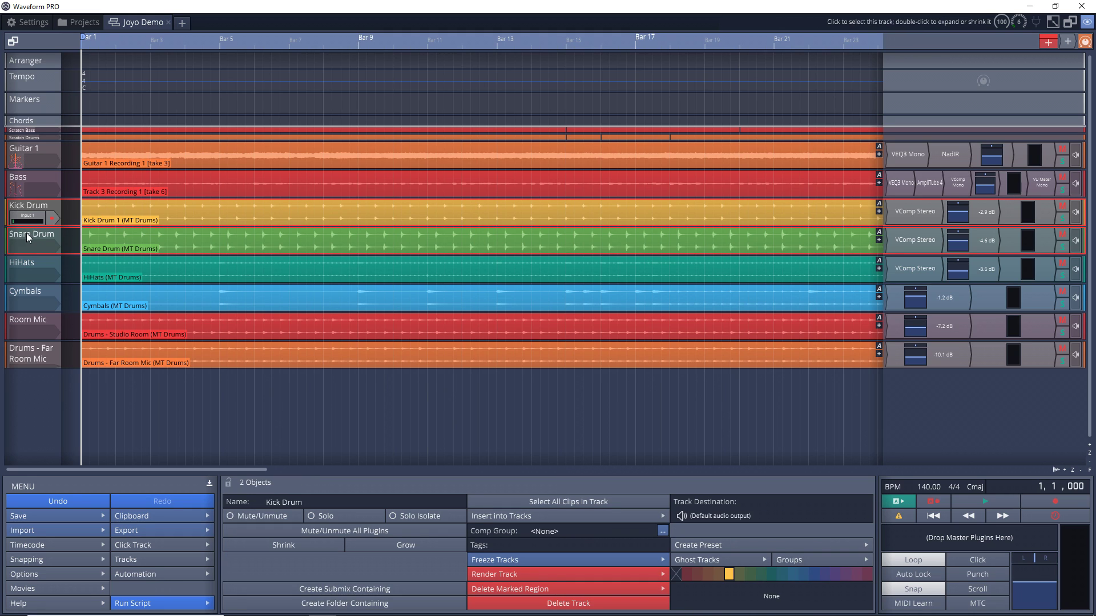
left_click(26, 262, "ctrl")
left_click(25, 289, "ctrl")
left_click(25, 323, "ctrl")
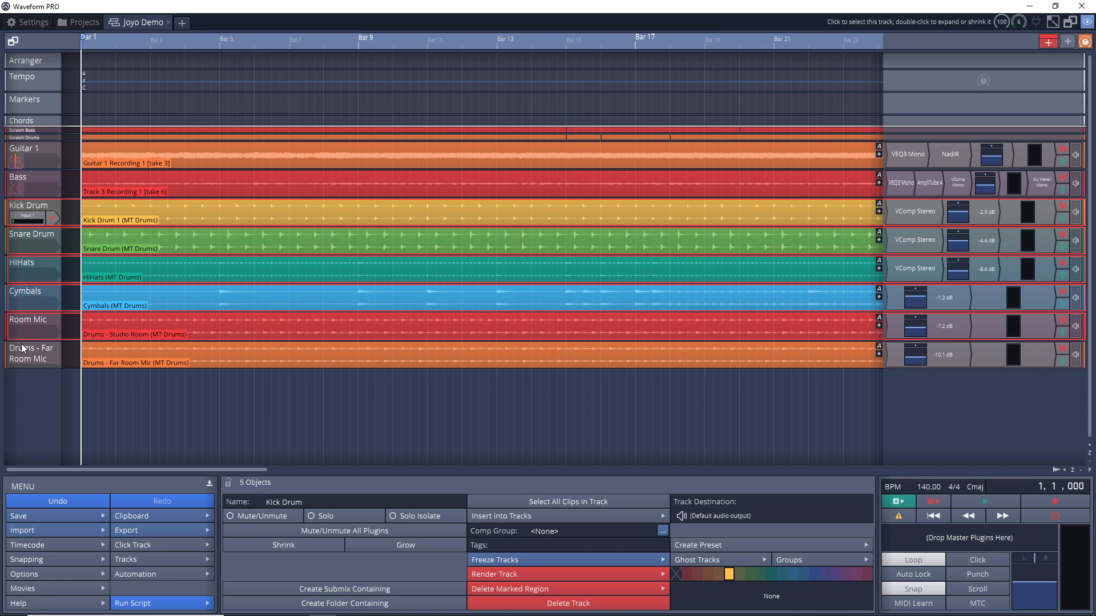
left_click(24, 348, "ctrl")
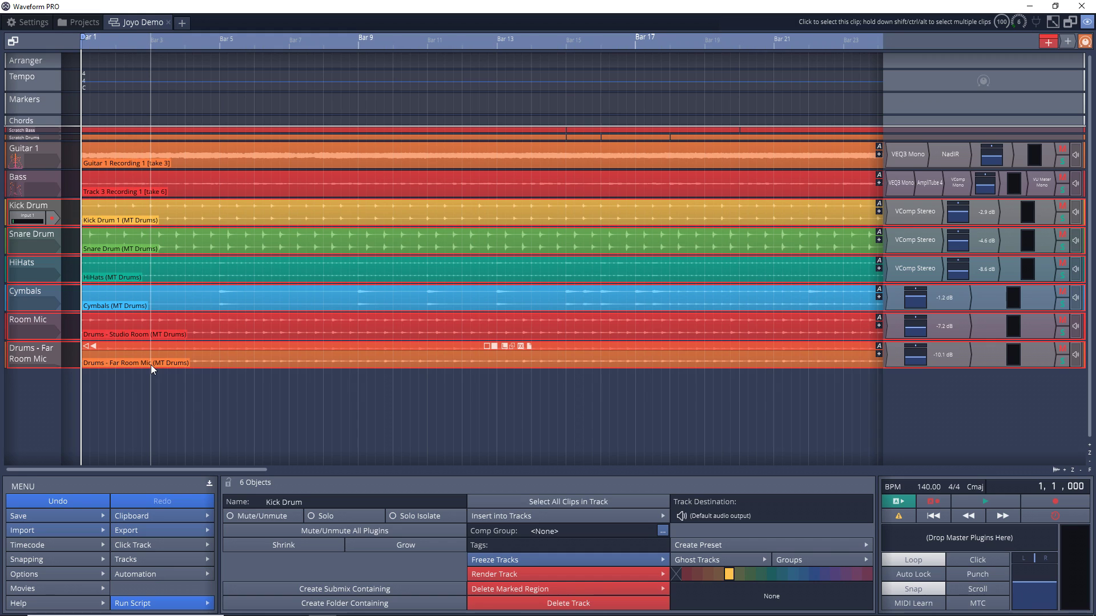
right_click(37, 260)
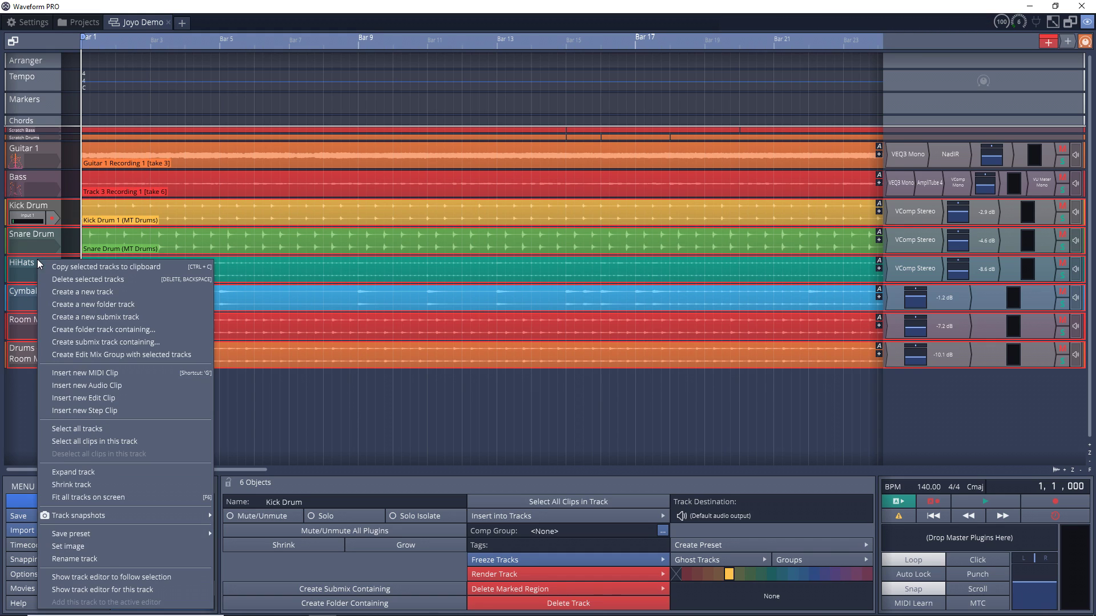
Create Submix 1 from the six selected drum tracks, then collapse and re-expand it twice.
left_click(125, 341)
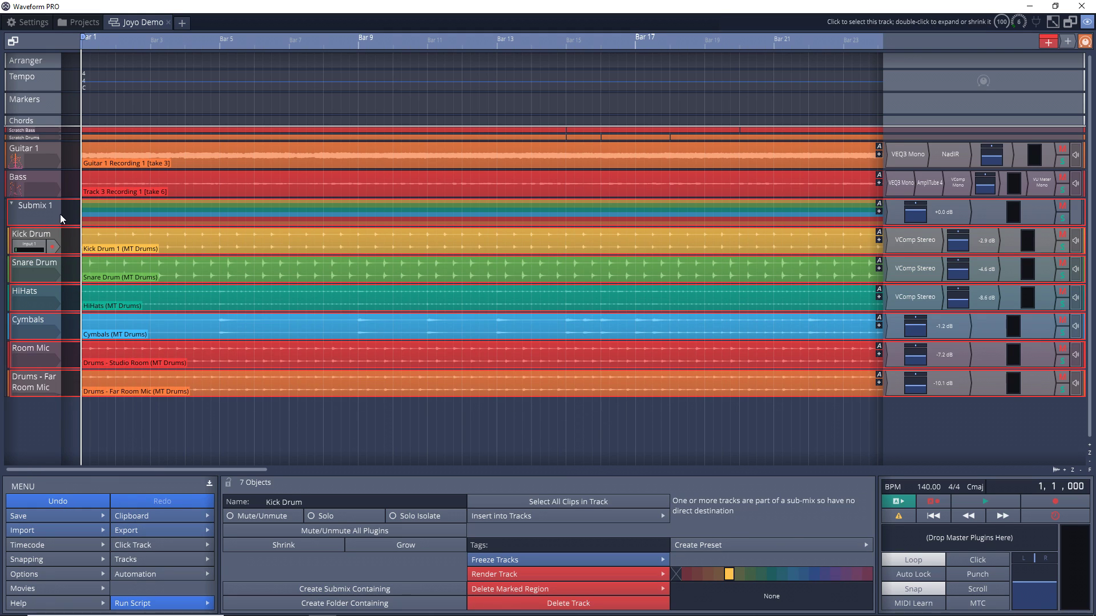
left_click(12, 204)
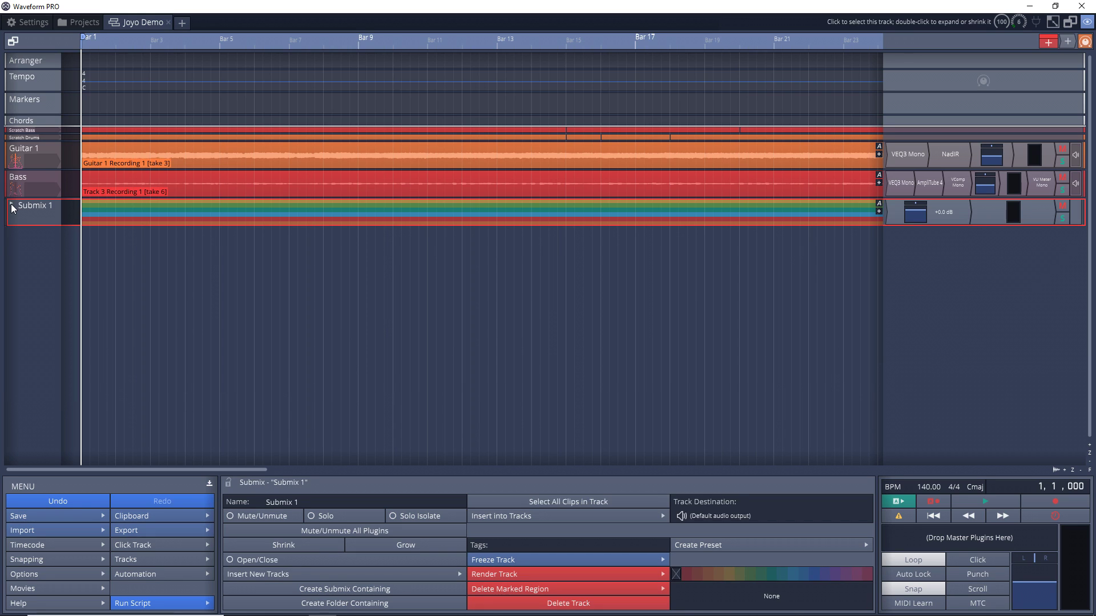
left_click(11, 205)
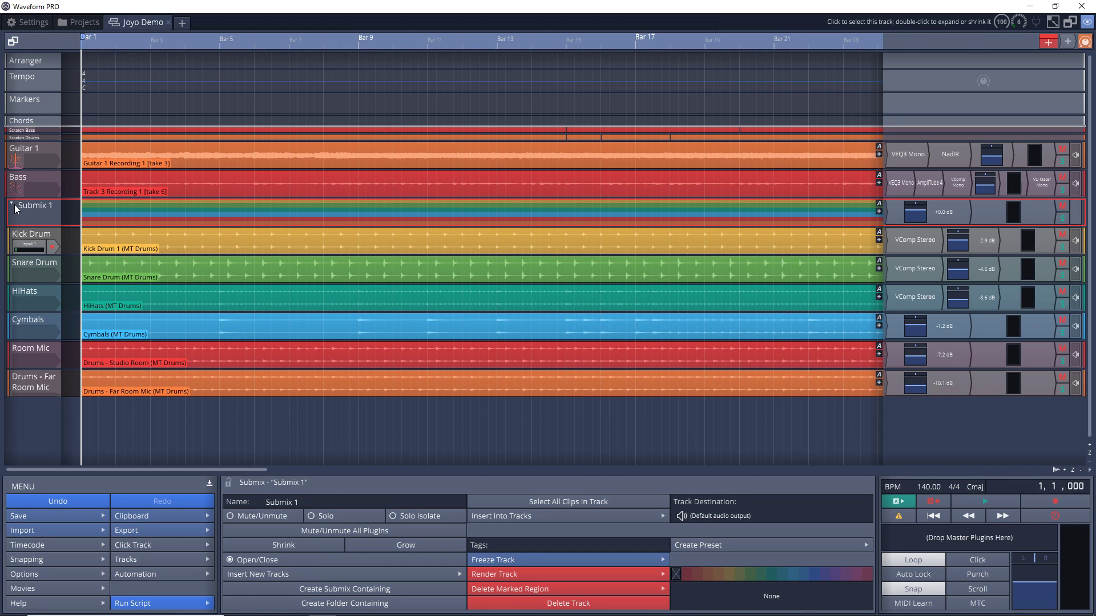
left_click(15, 206)
left_click(15, 207)
Insert the COFFEEPUN VST plugin into Submix 1 ahead of its volume plugin, then close its window.
left_click(922, 218)
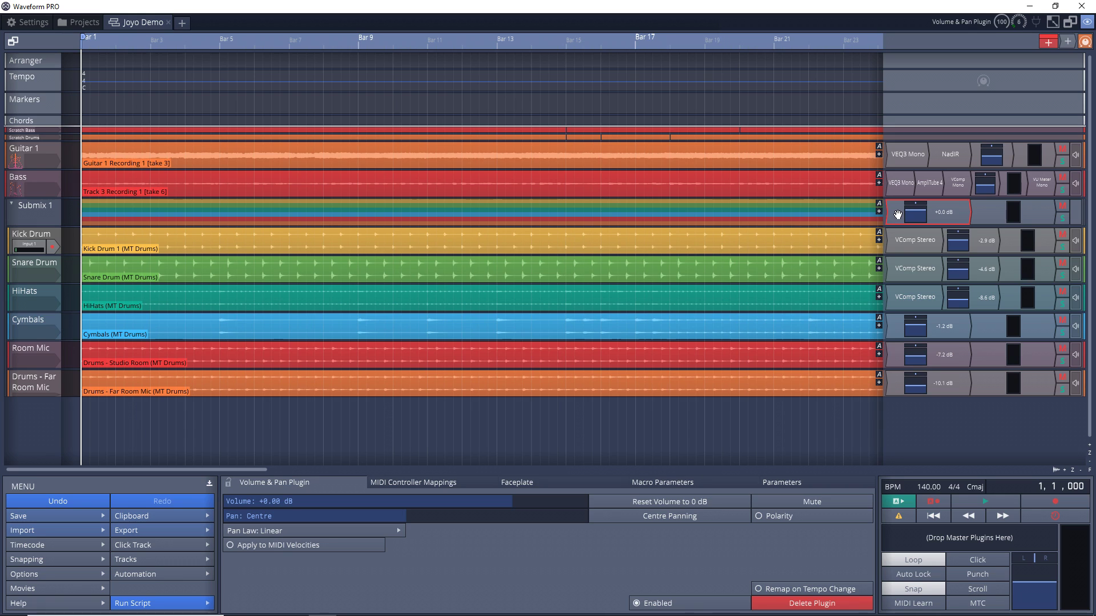
right_click(897, 215)
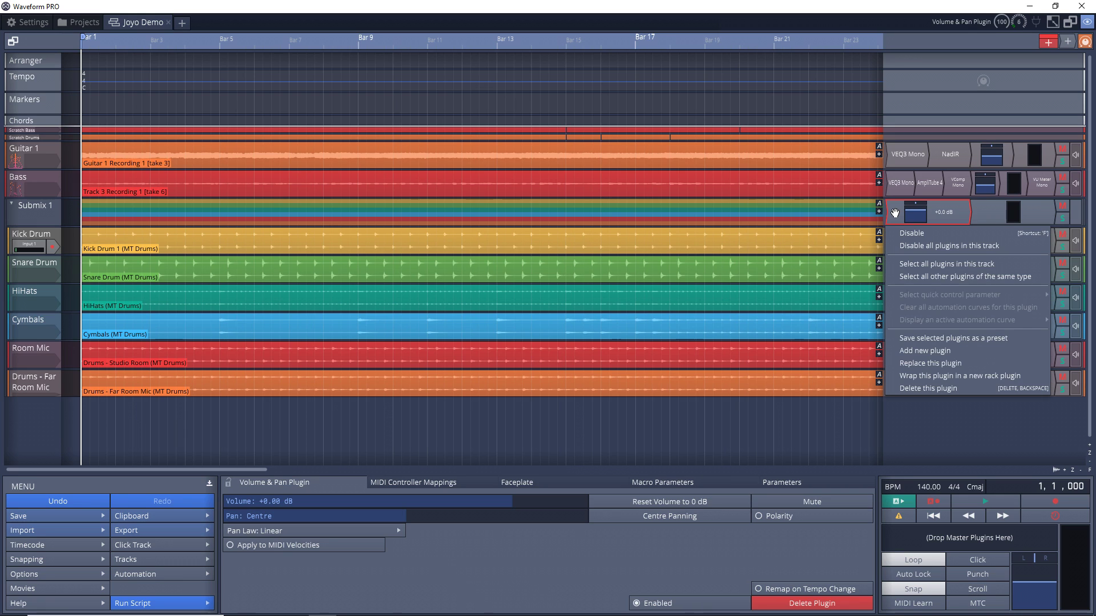
left_click(924, 352)
mouse_move(890, 298)
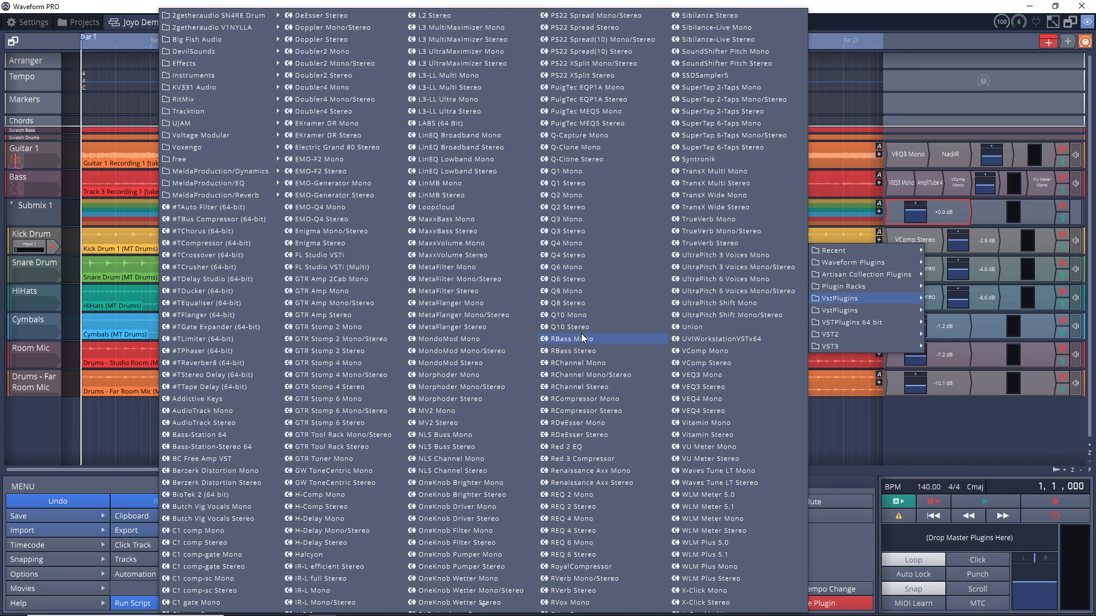
left_click(581, 333)
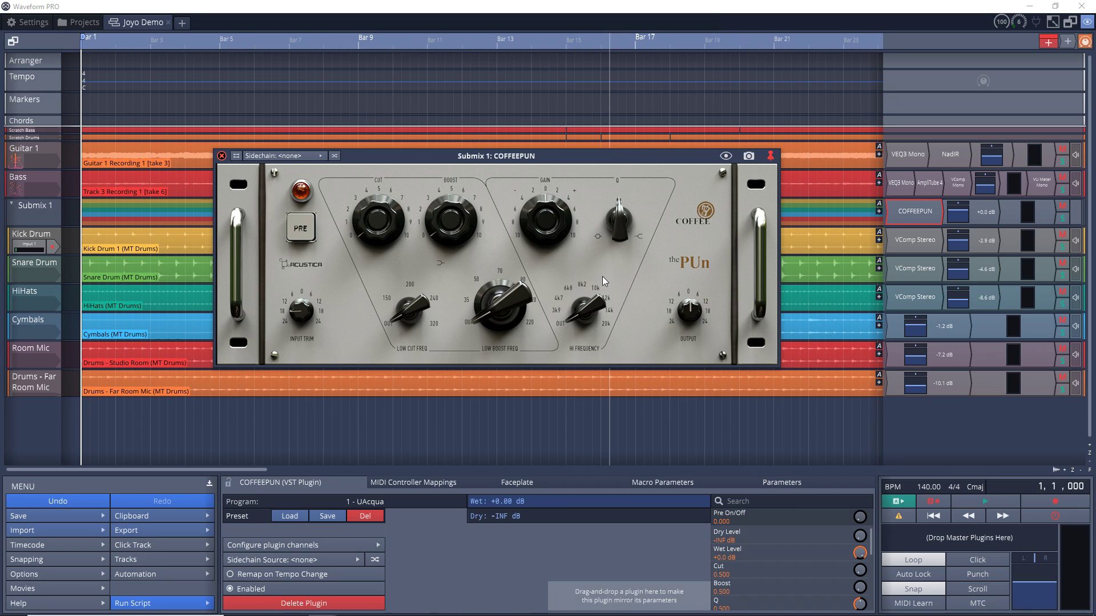
key("Escape")
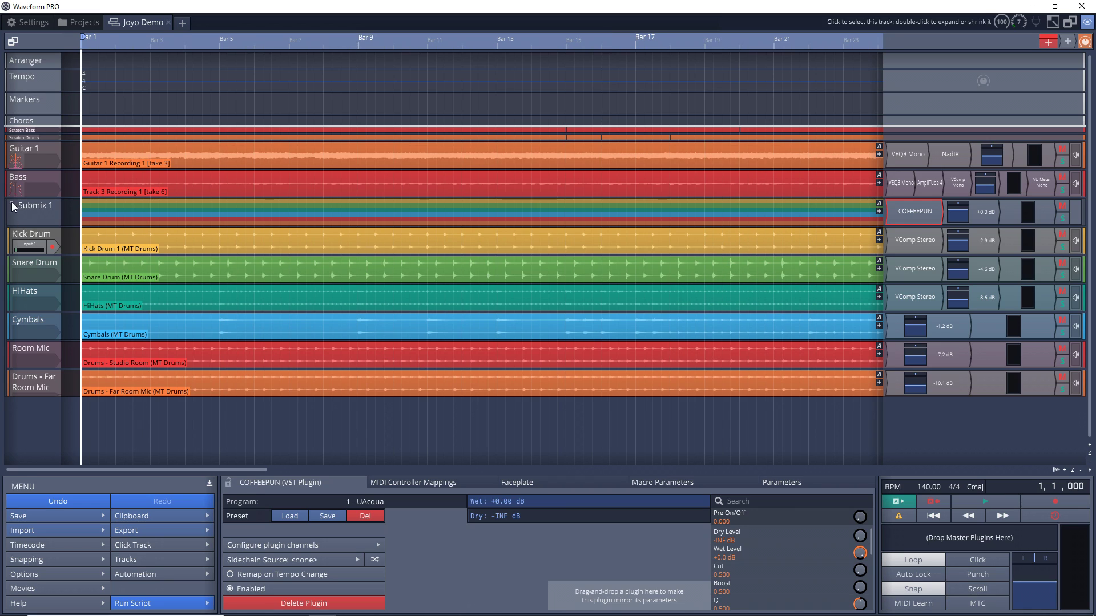
left_click(11, 205)
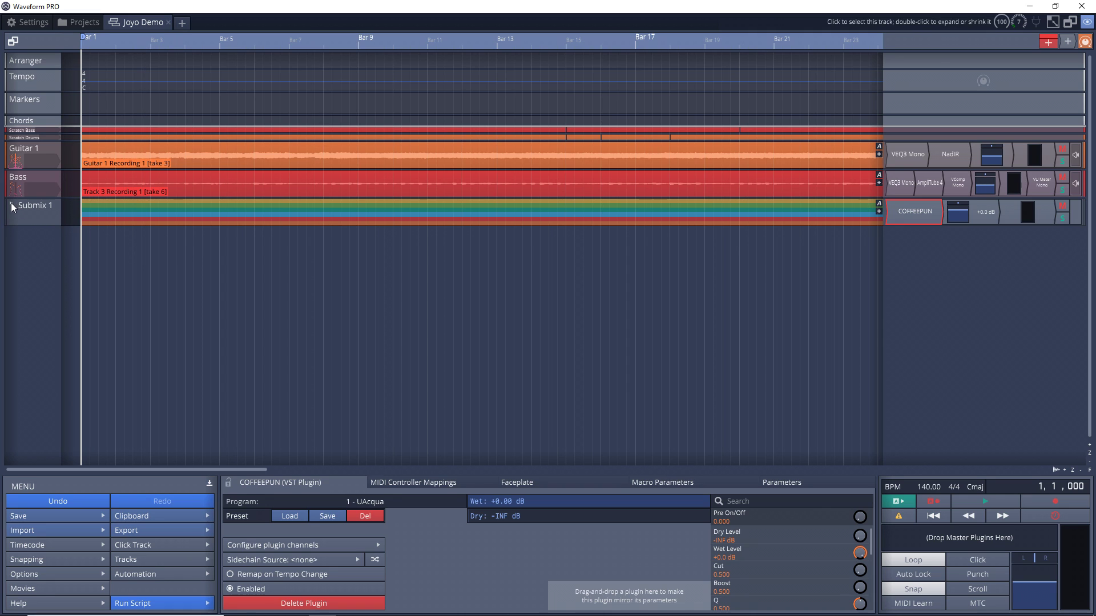
left_click(12, 205)
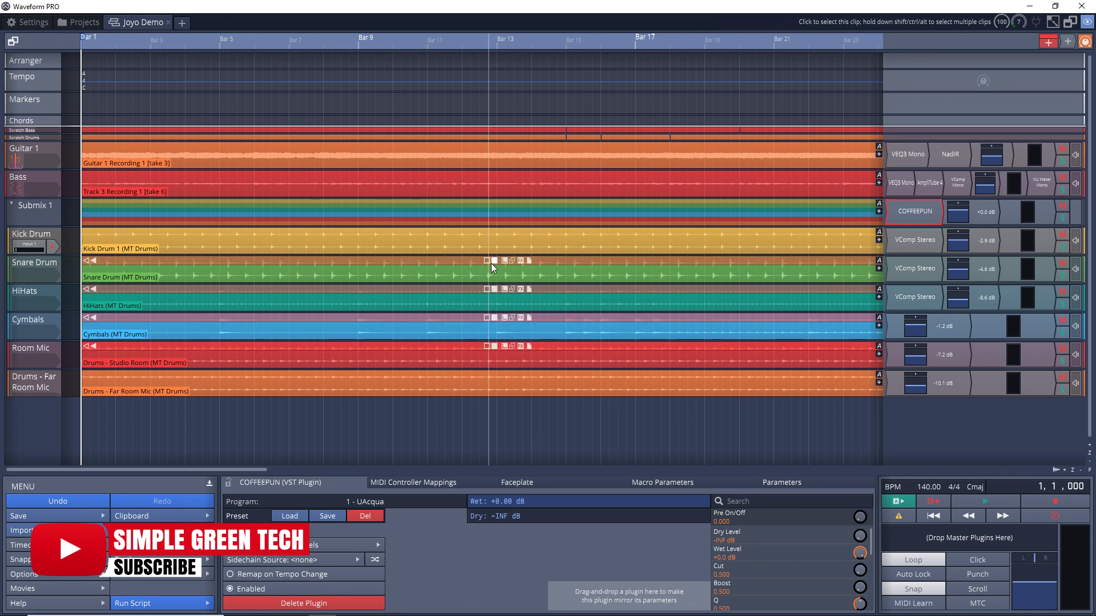
Rename Submix 1 to 'Drum Bus'.
left_click(220, 213)
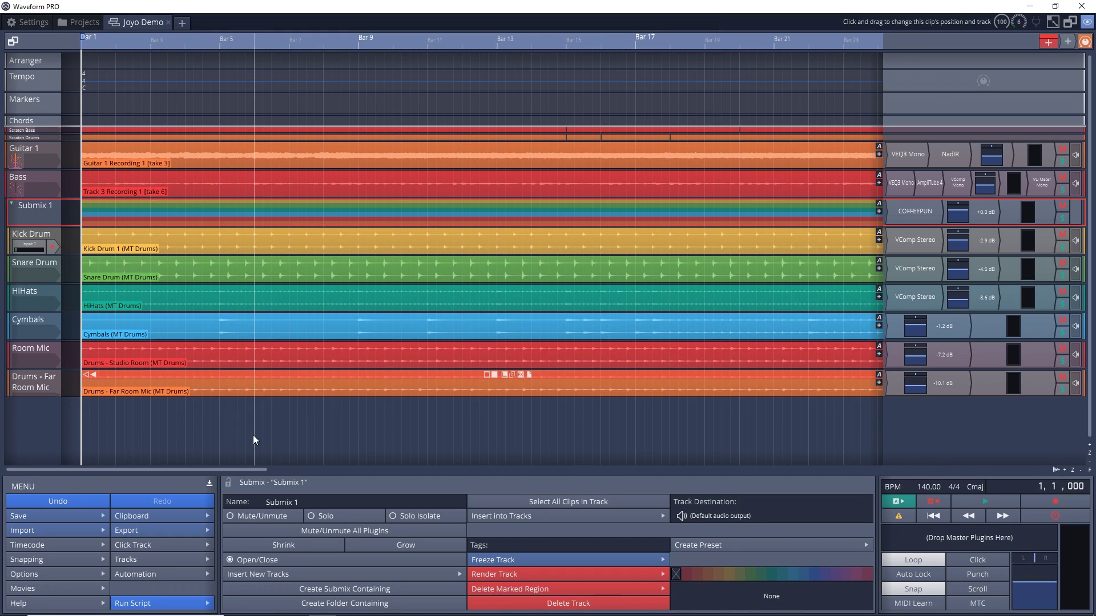
left_click(307, 503)
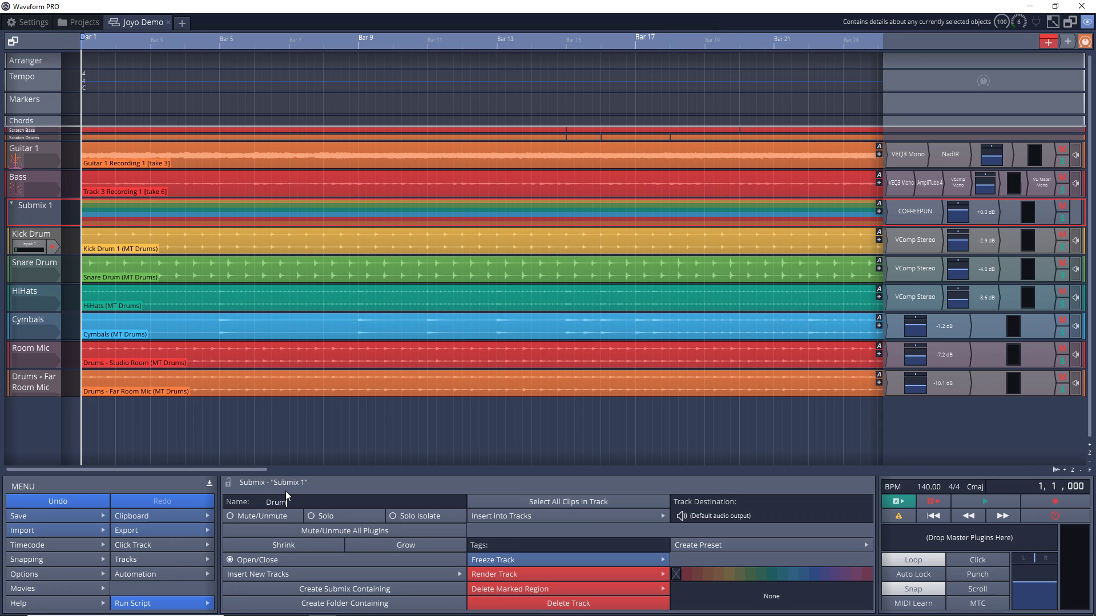
type("Drum Bus")
Give Drum Bus a drum-kit track image, collapse and expand it, and solo it.
right_click(23, 204)
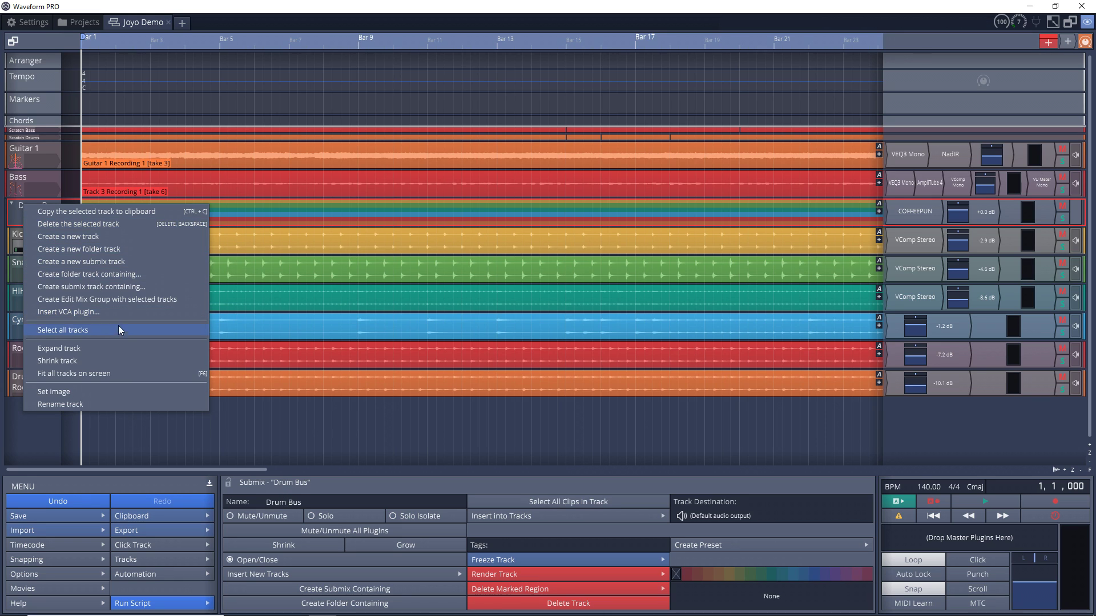
left_click(53, 393)
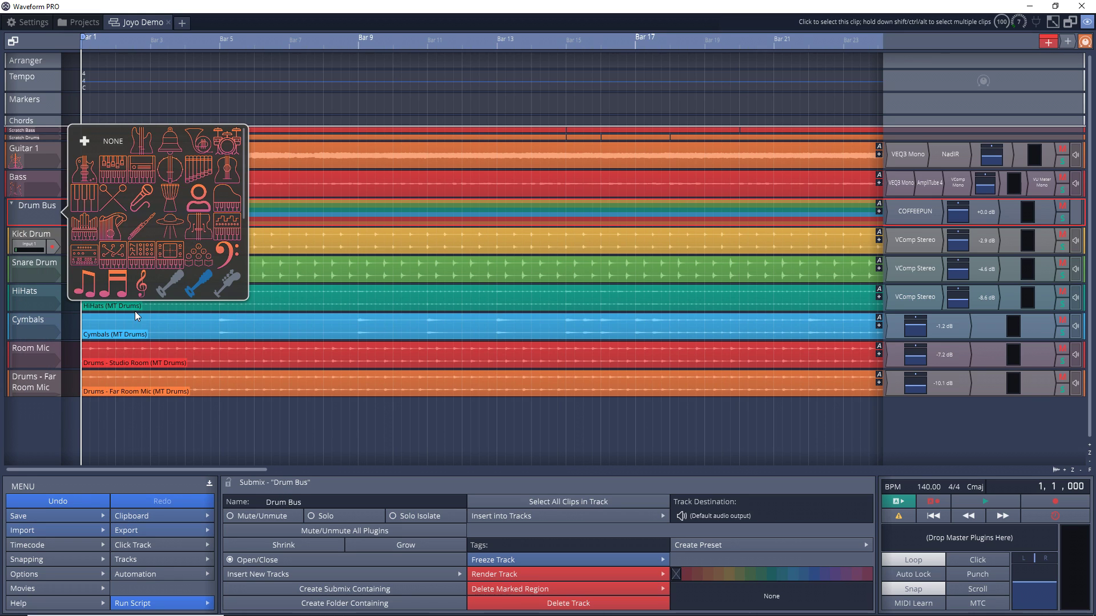
left_click(226, 142)
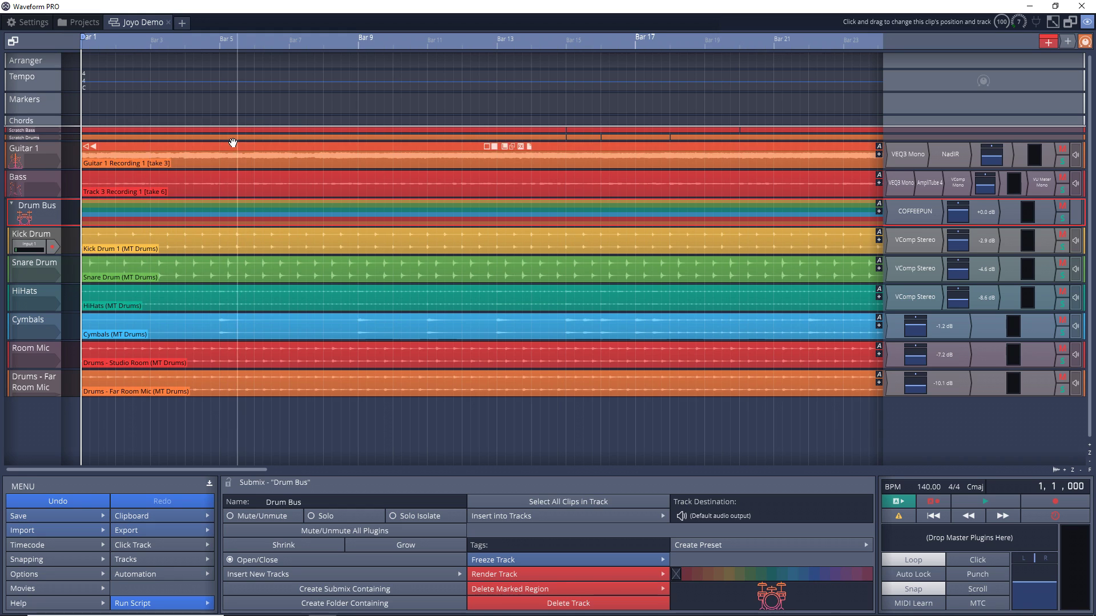
left_click(12, 204)
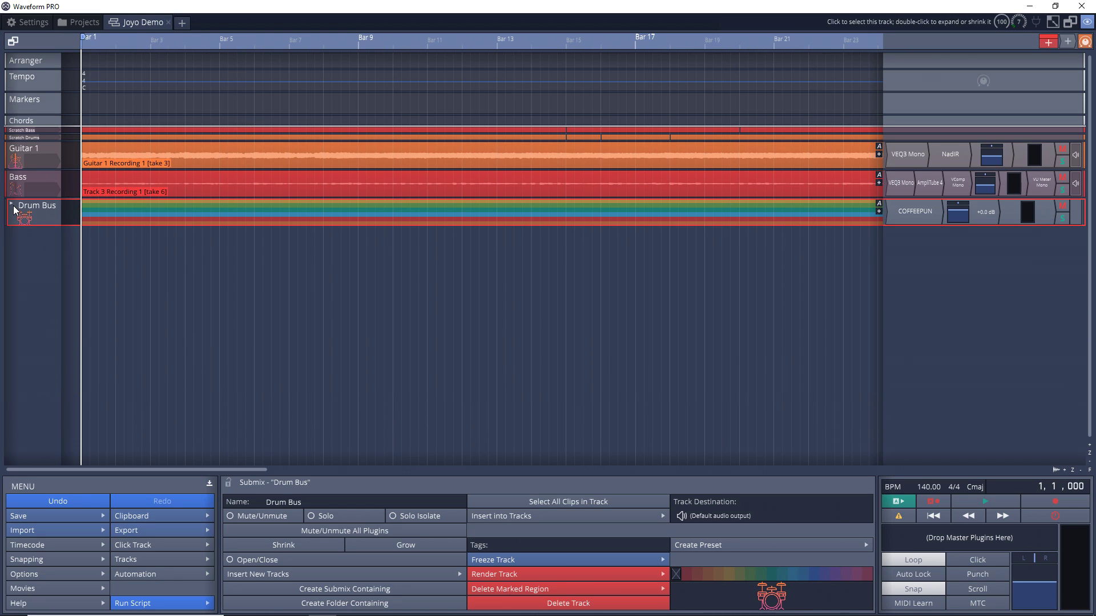
left_click(12, 205)
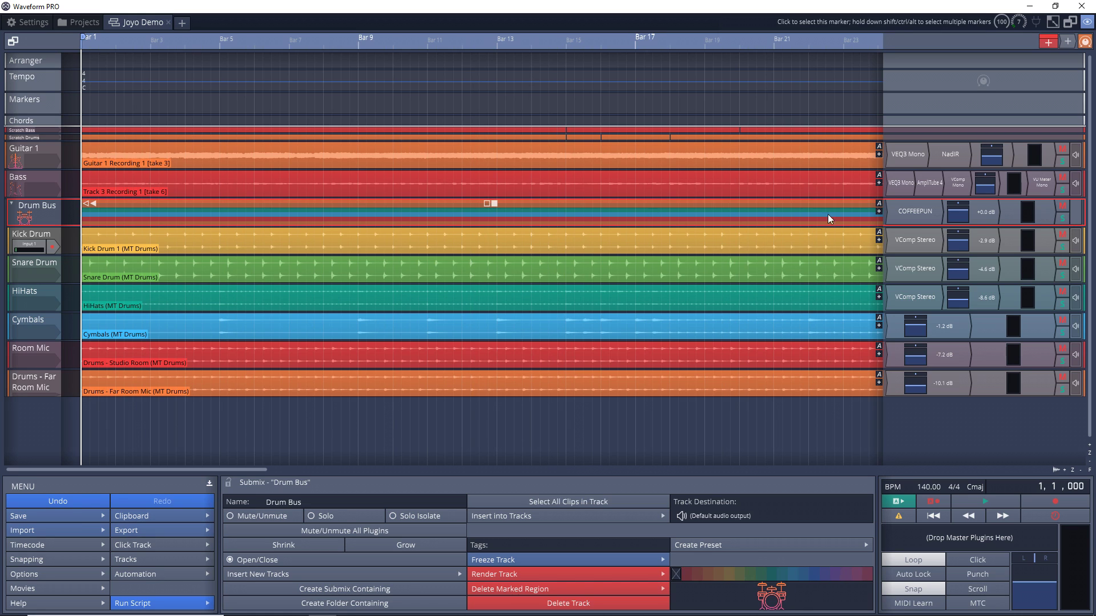
left_click(1062, 218)
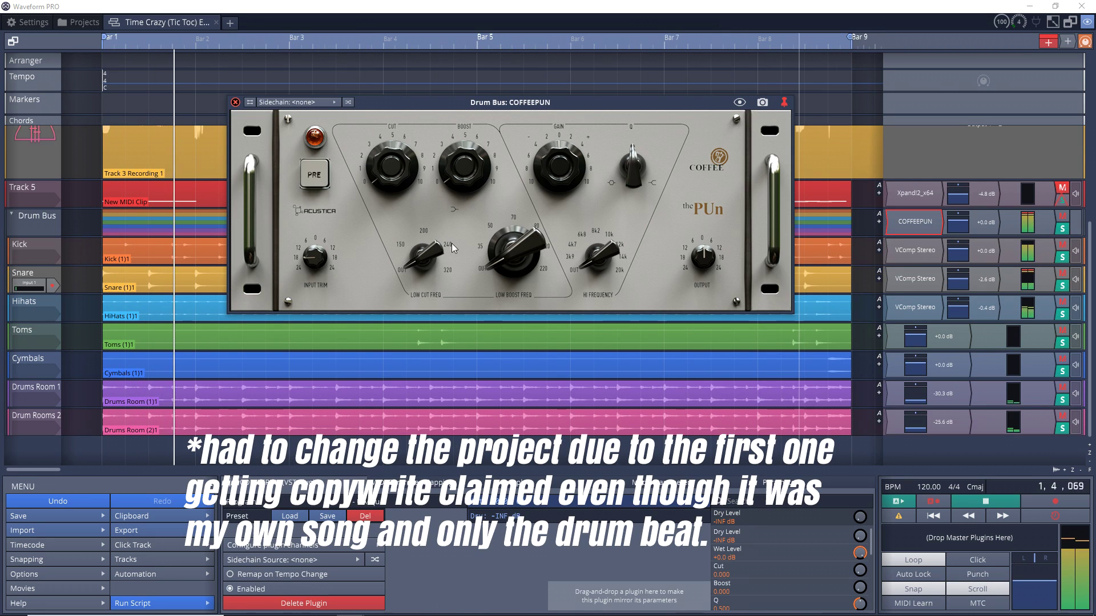
Set COFFEEPUN's Low Boost Freq to 0.333 and add a healthy low Boost.
left_click_drag(493, 267, 474, 234)
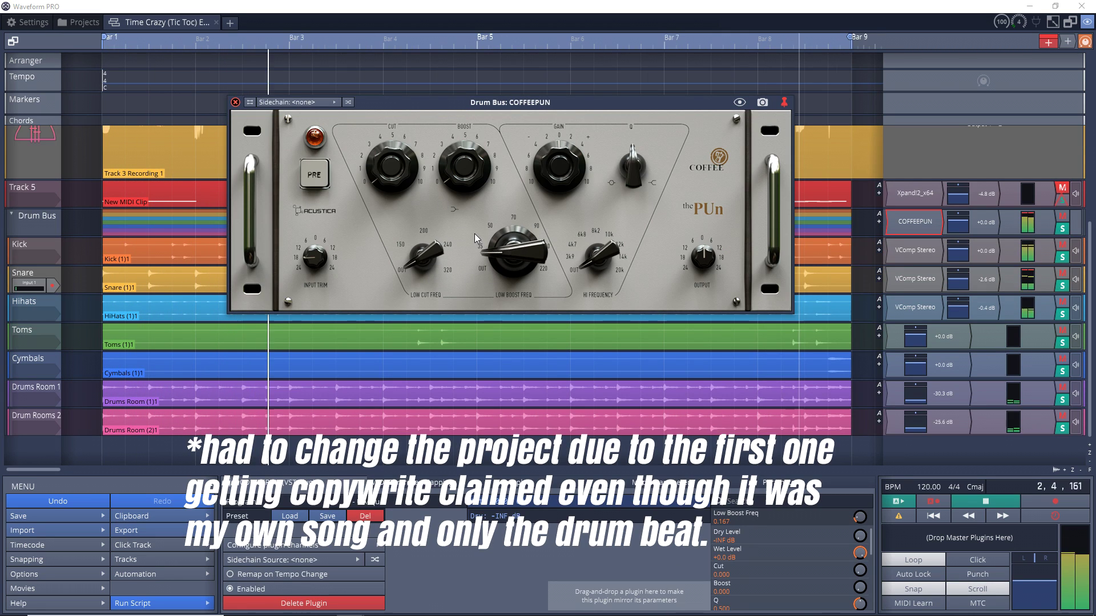
mouse_move(450, 171)
left_mouse_down()
mouse_move(438, 146)
mouse_move(442, 173)
left_mouse_up()
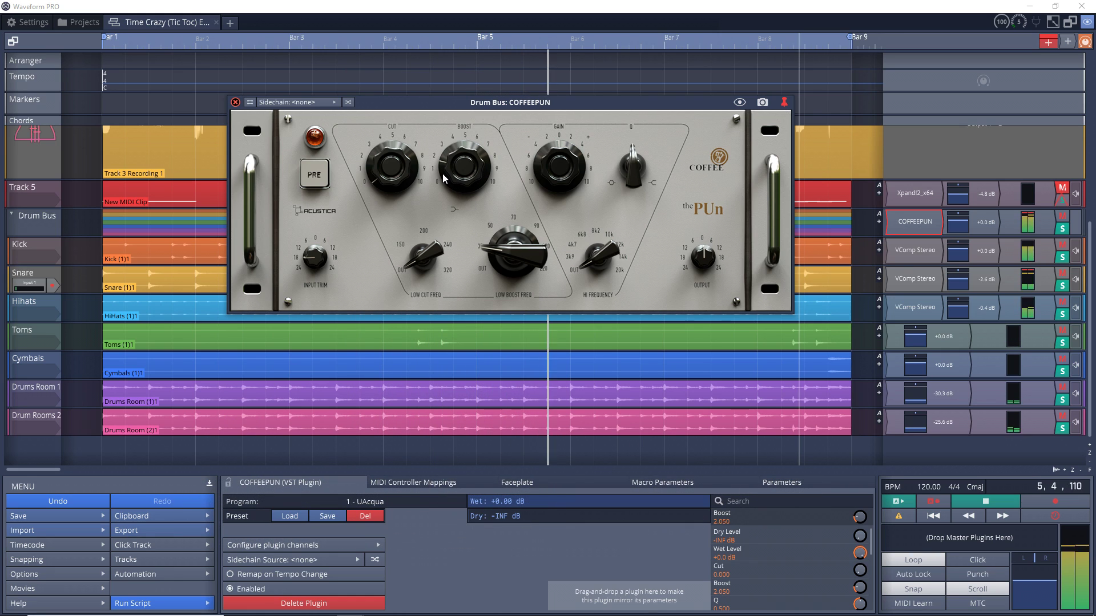
left_click_drag(443, 173, 442, 177)
left_click_drag(497, 259, 487, 244)
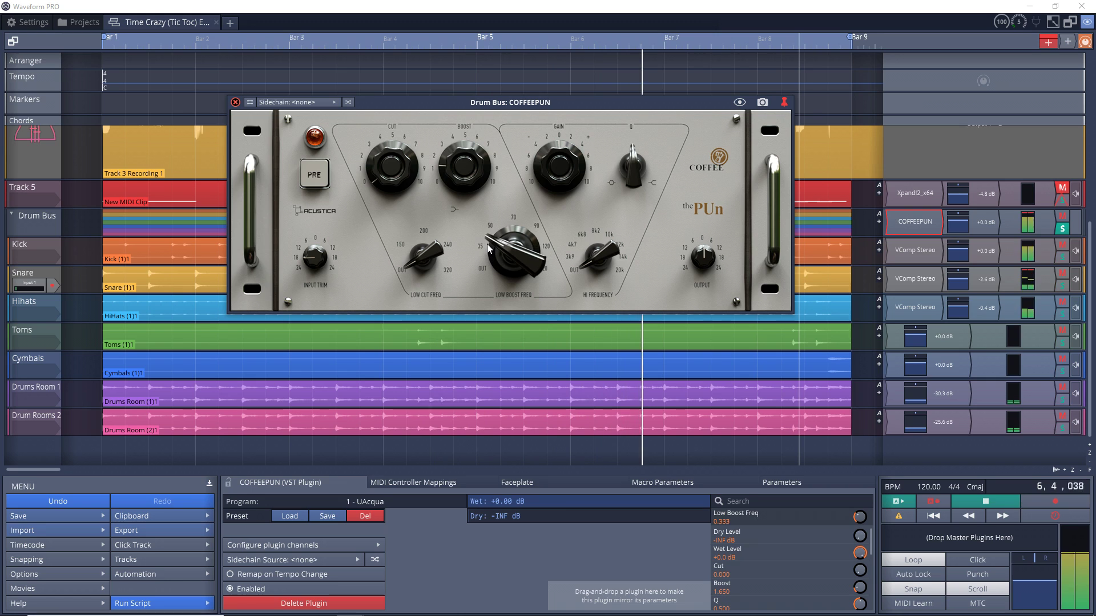
left_click_drag(461, 181, 454, 176)
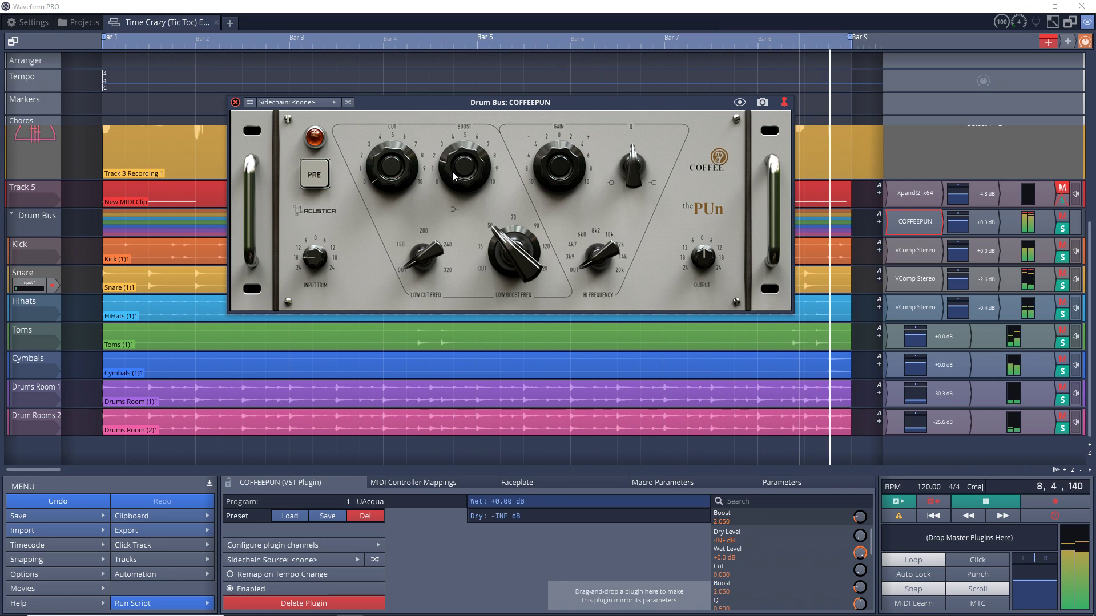
Boost the high gain and raise the Cut amount to 1.170.
left_click(591, 265)
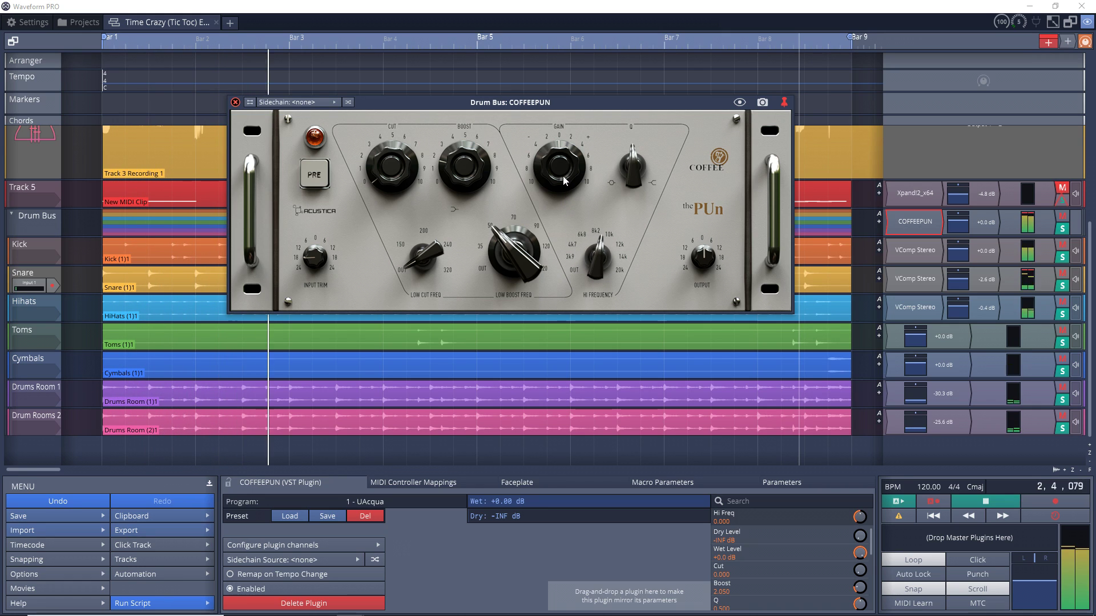
left_click_drag(562, 181, 542, 164)
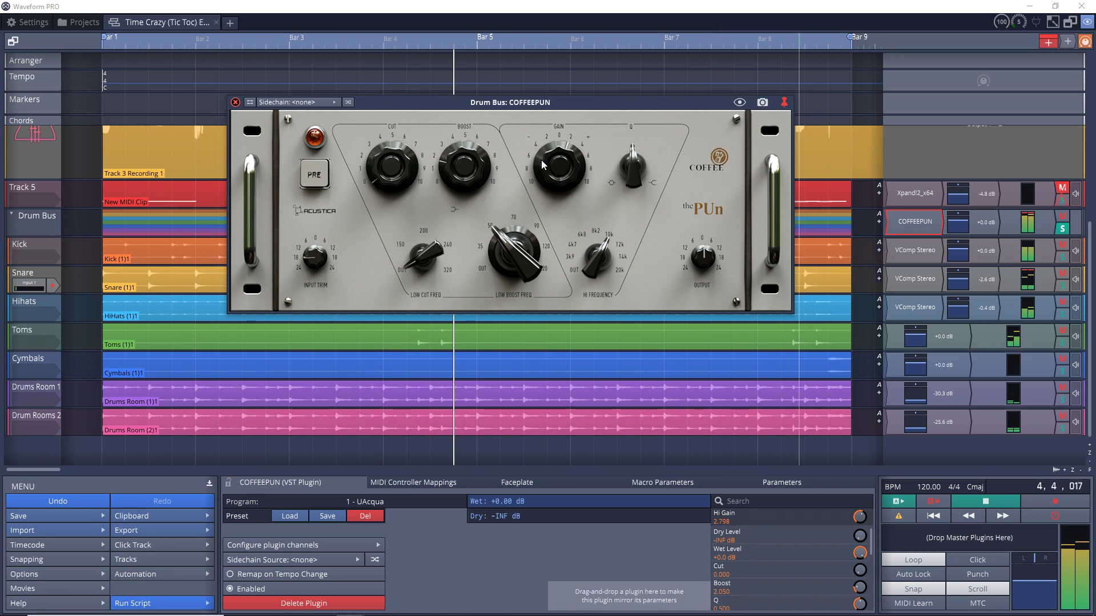
left_click(416, 264)
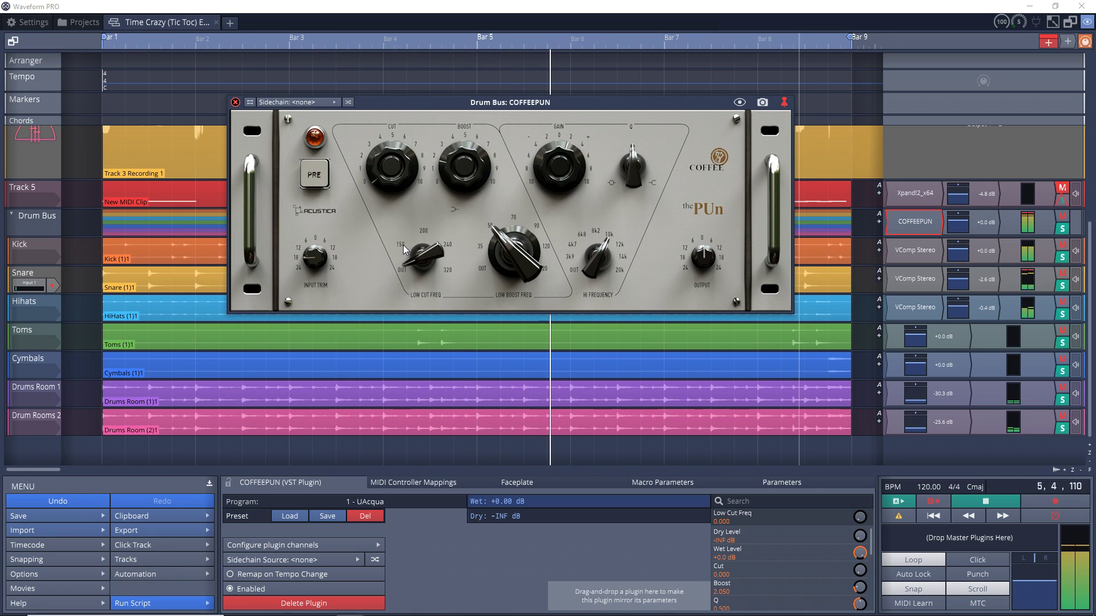
left_click(361, 145)
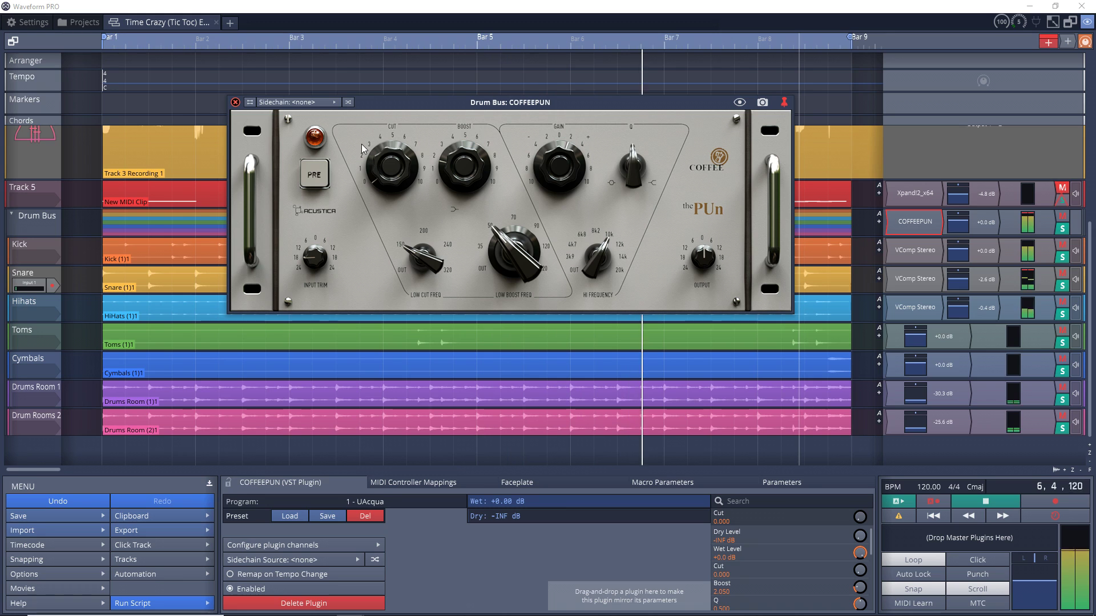
left_click_drag(361, 144, 364, 117)
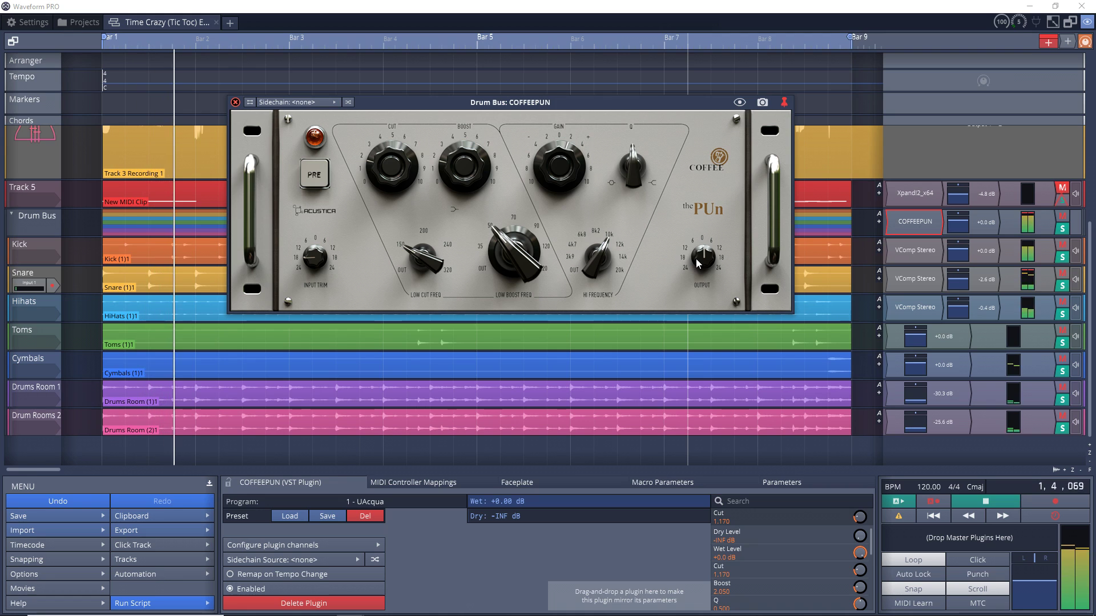
Settle the Hi Gain at 2.209 and nudge Output up to 0.510.
left_click_drag(554, 180, 556, 189)
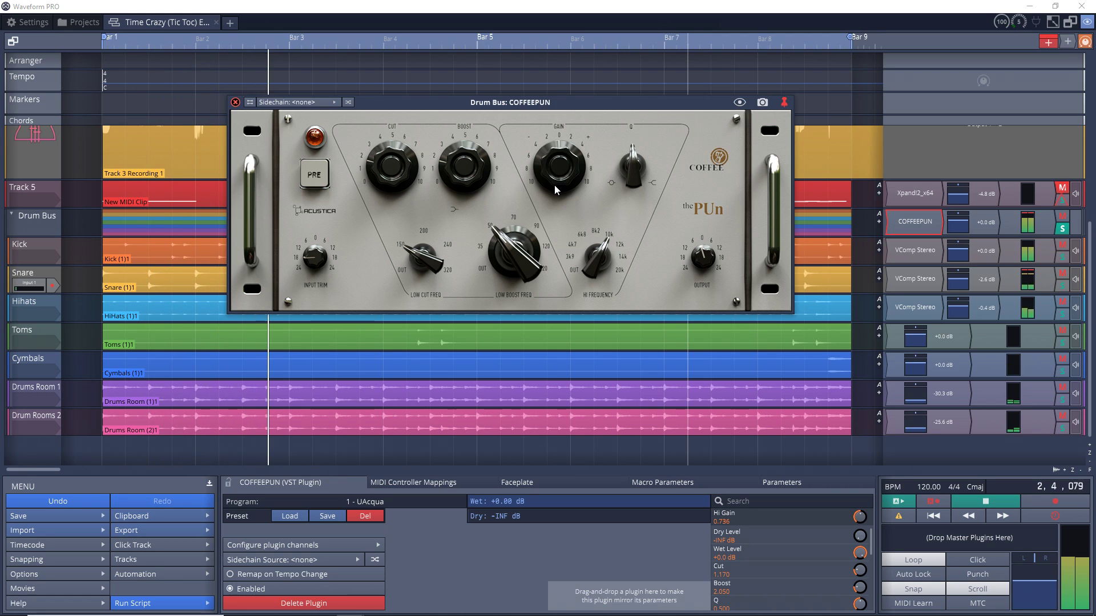
left_click(706, 258)
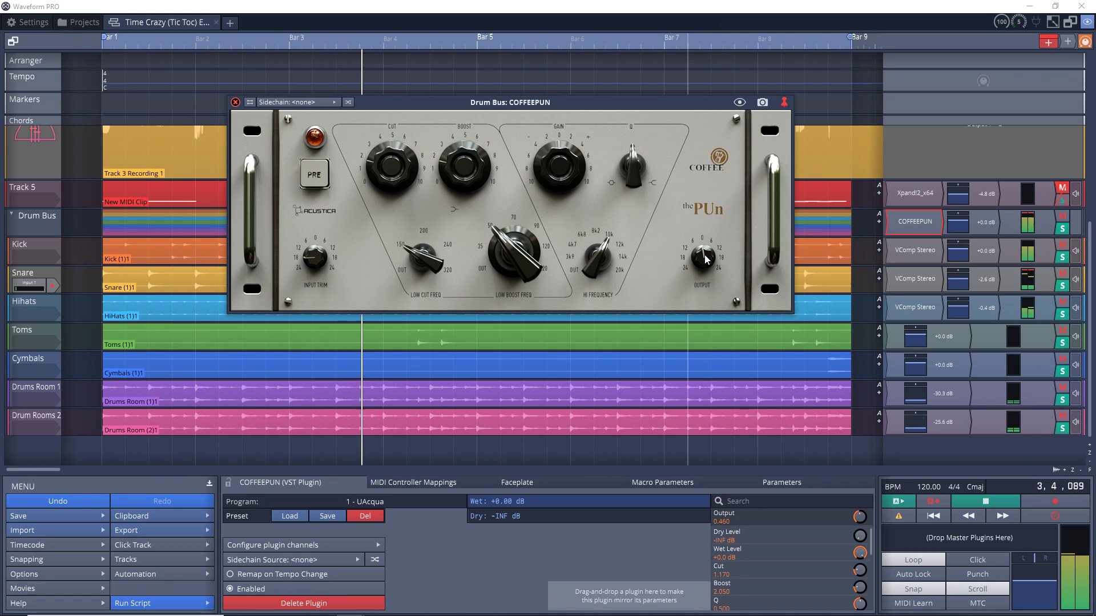
left_click(594, 242)
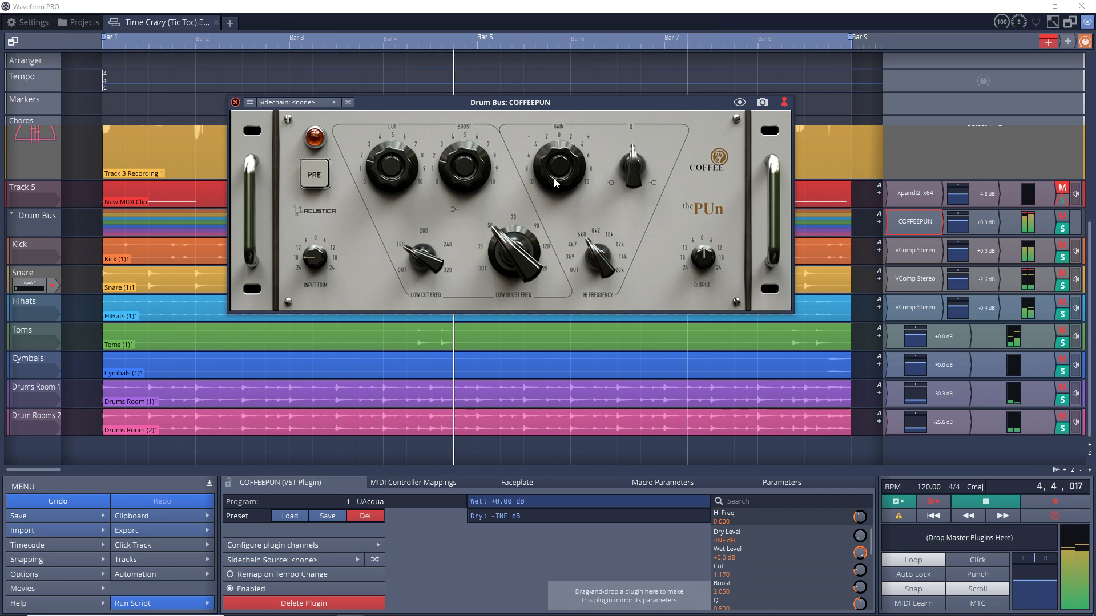
left_click_drag(555, 183, 556, 192)
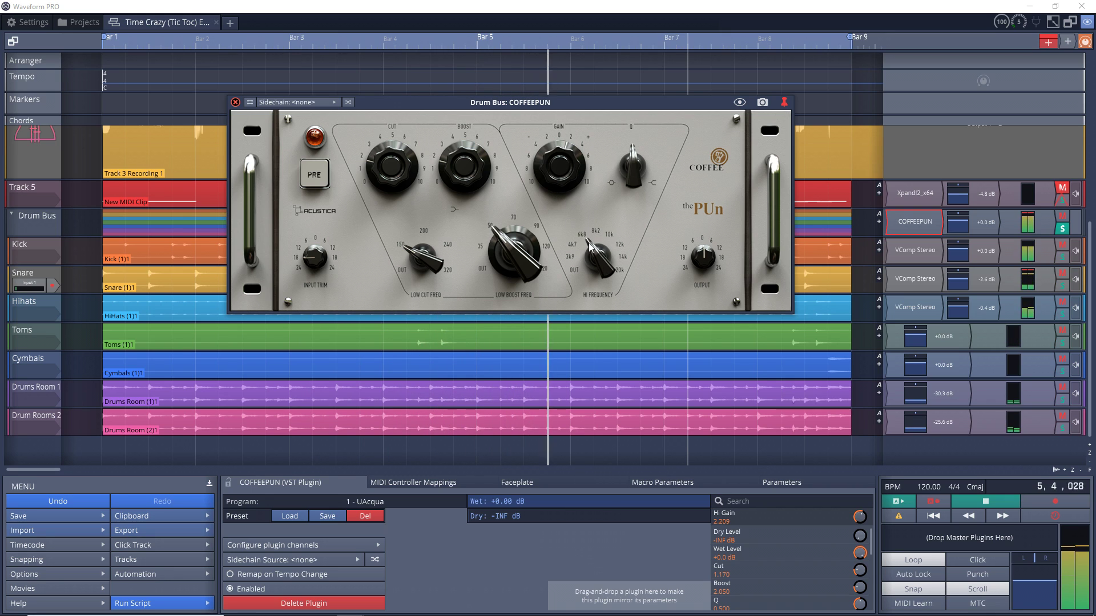
left_click(705, 264)
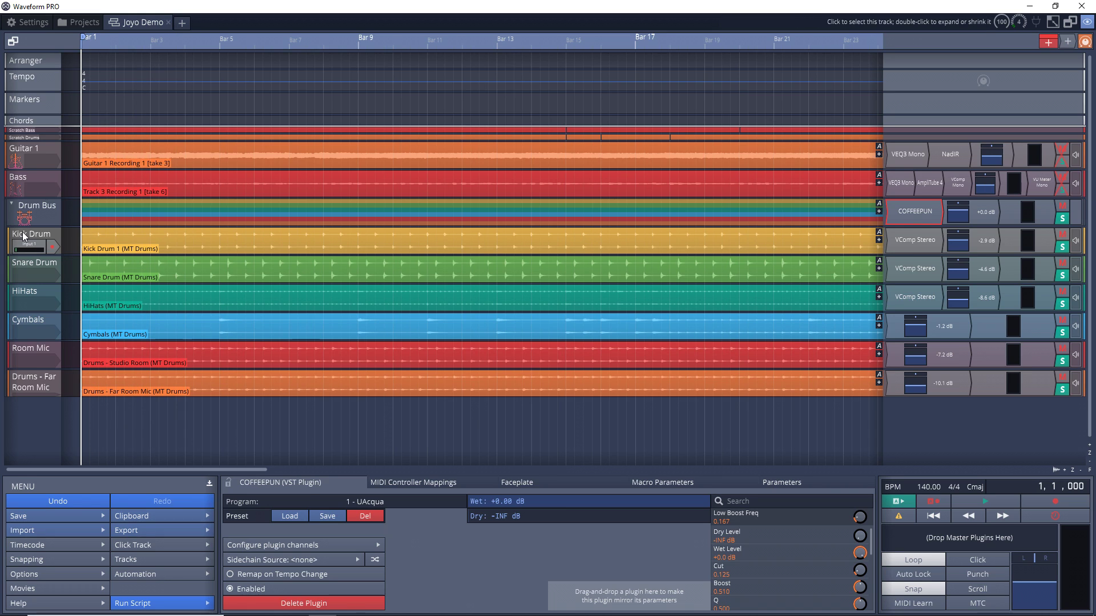
Drag the Kick Drum track out of the Drum Bus submix.
left_click_drag(24, 236, 41, 196)
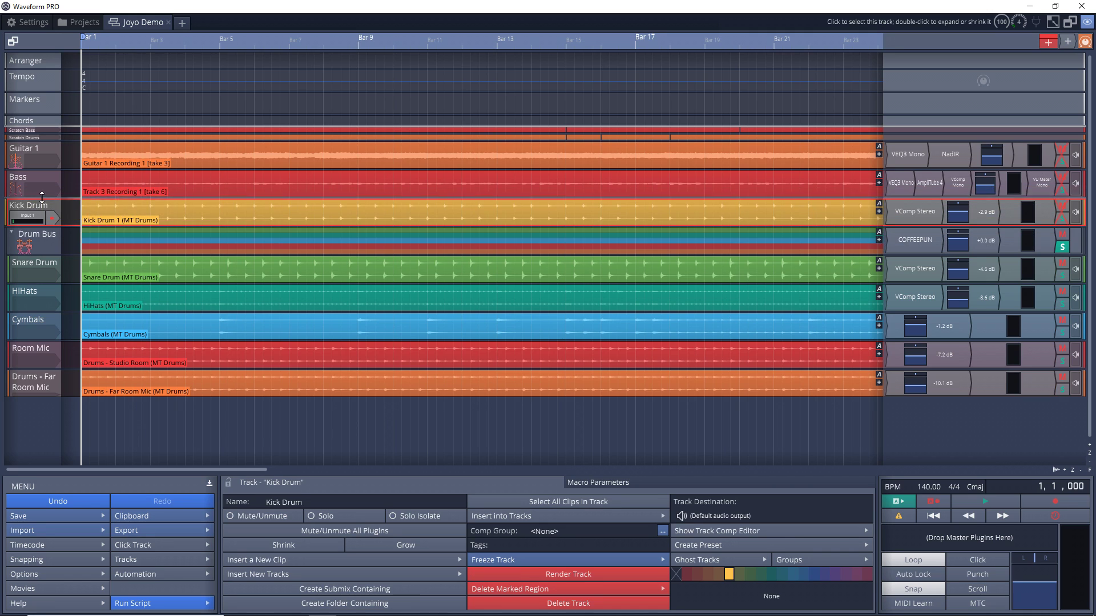
Collapse and expand the Drum Bus, then move Kick Drum back inside it.
left_click(12, 232)
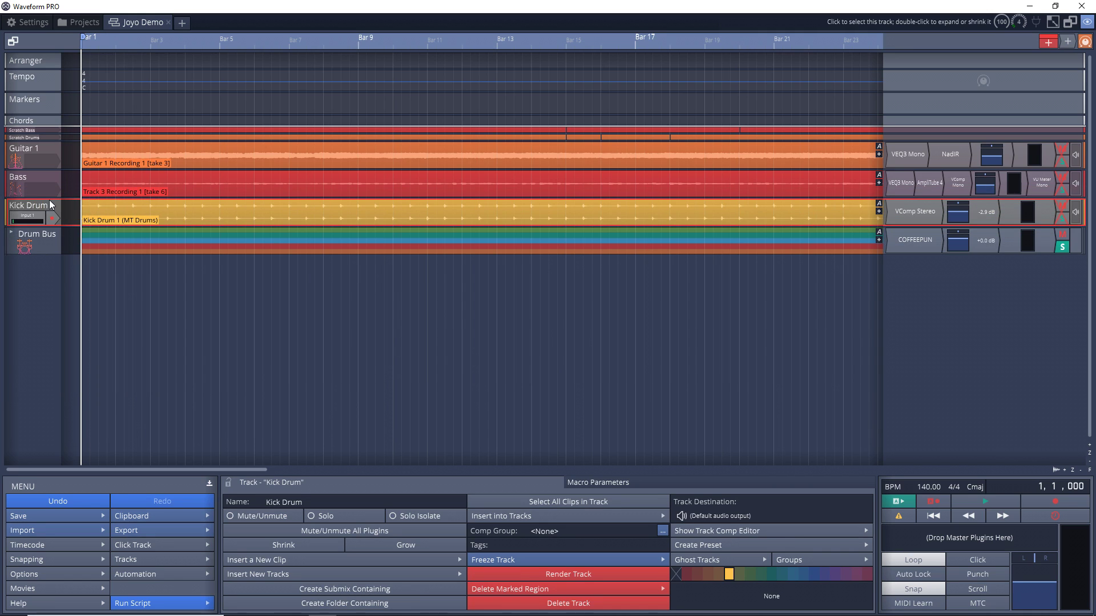
left_click(11, 233)
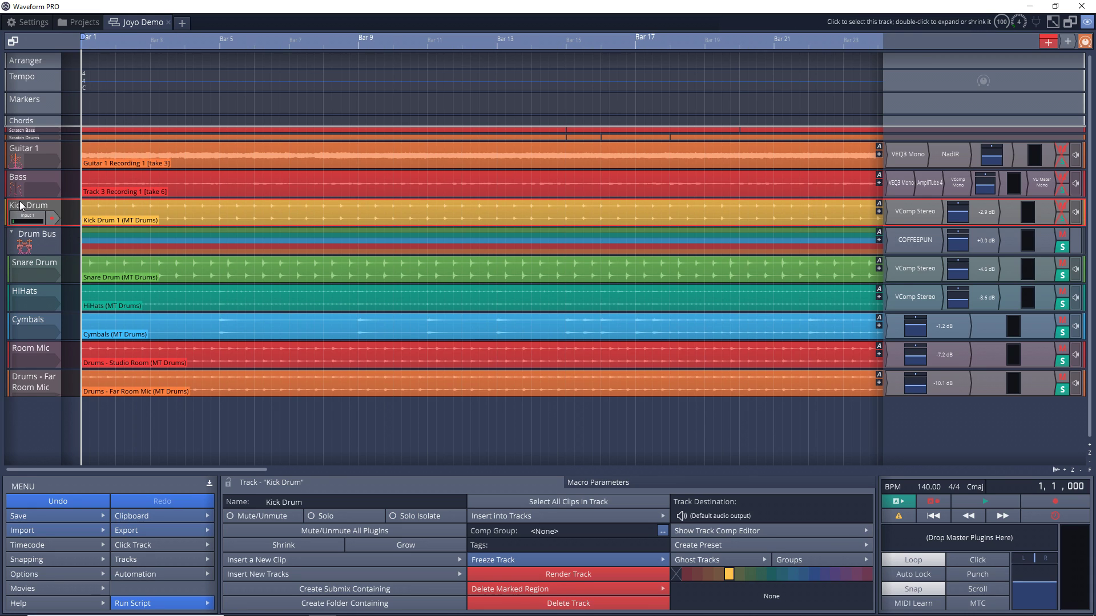
left_click_drag(21, 206, 58, 258)
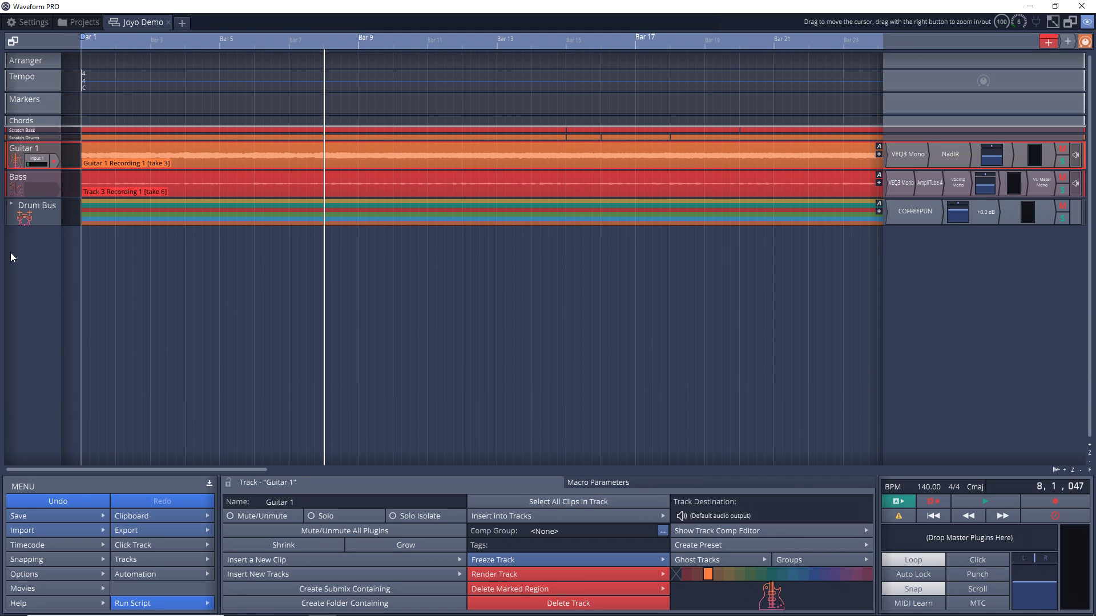
right_click(11, 253)
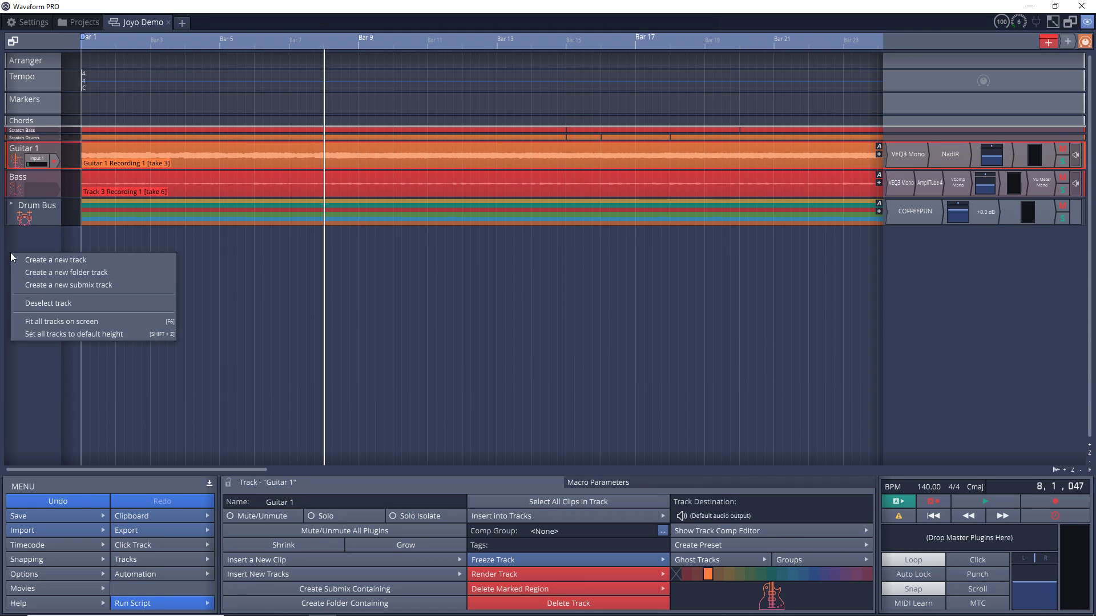
Add a new Submix 1 track and drag Guitar 1, Bass and Drum Bus into it.
left_click(46, 285)
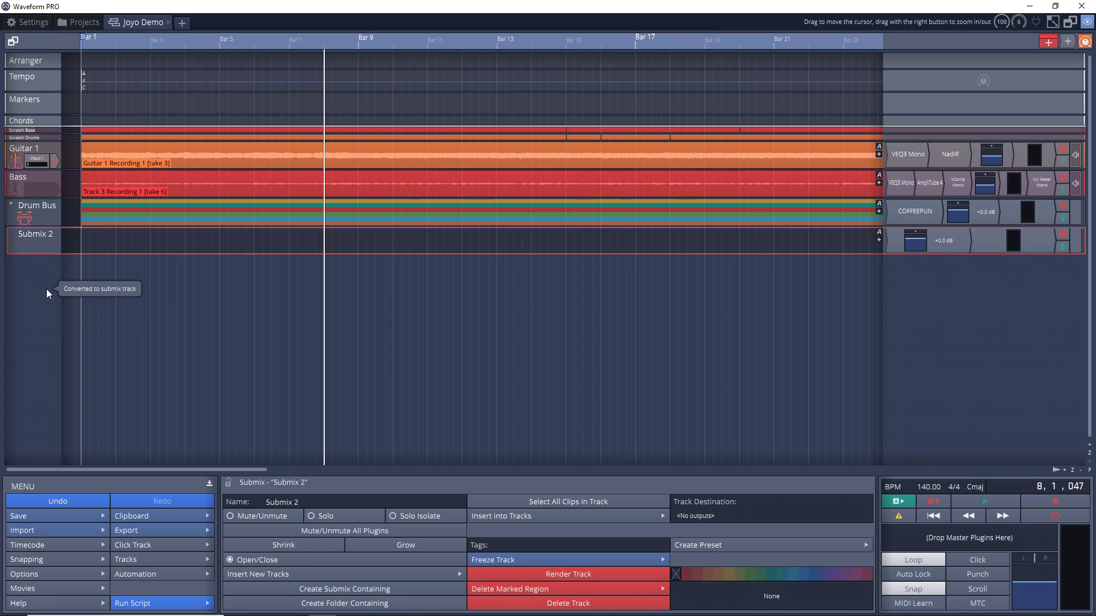
left_click(24, 166)
left_click(25, 207, "shift")
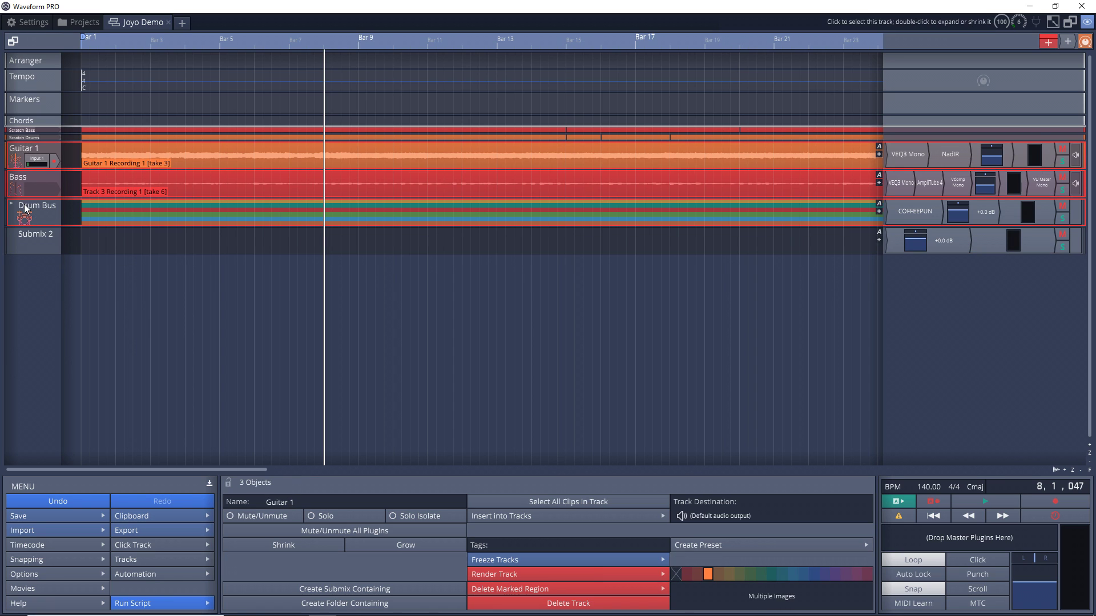
left_click_drag(17, 156, 35, 247)
left_click(24, 149)
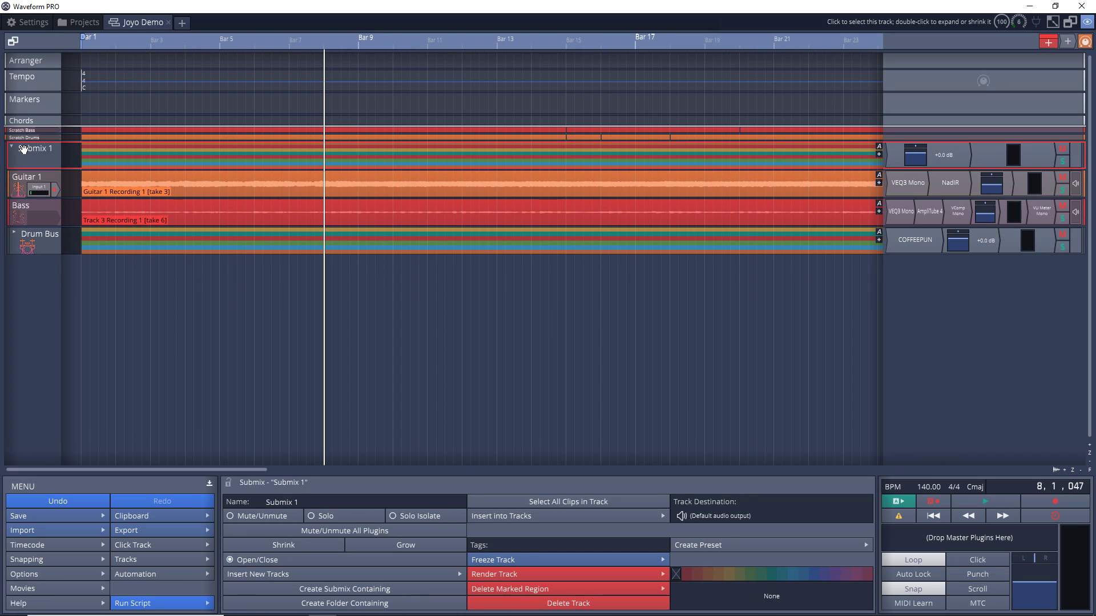
right_click(24, 149)
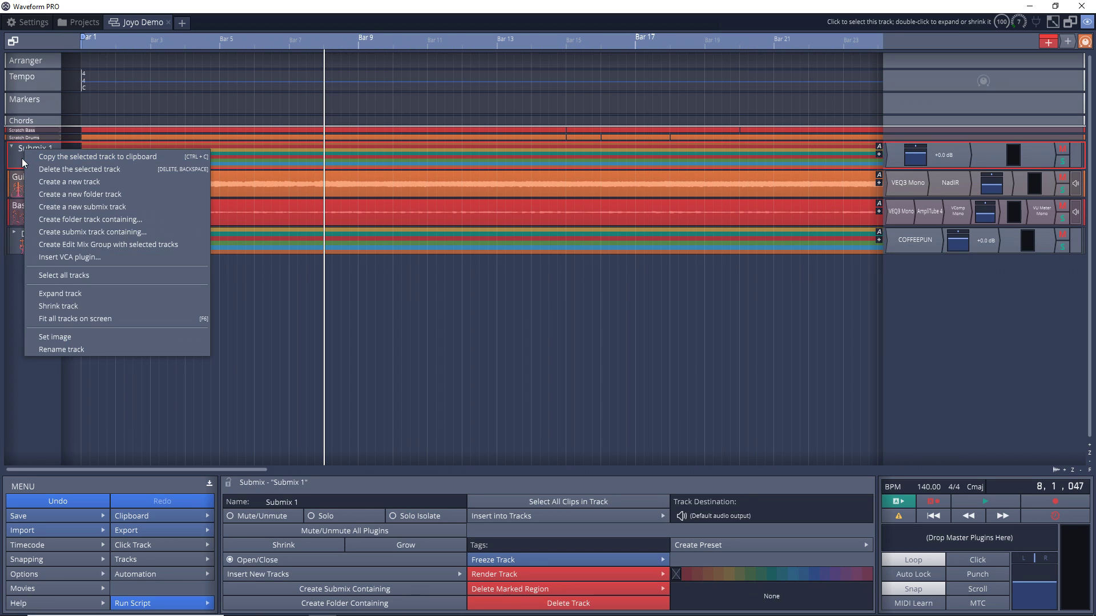
left_click(19, 163)
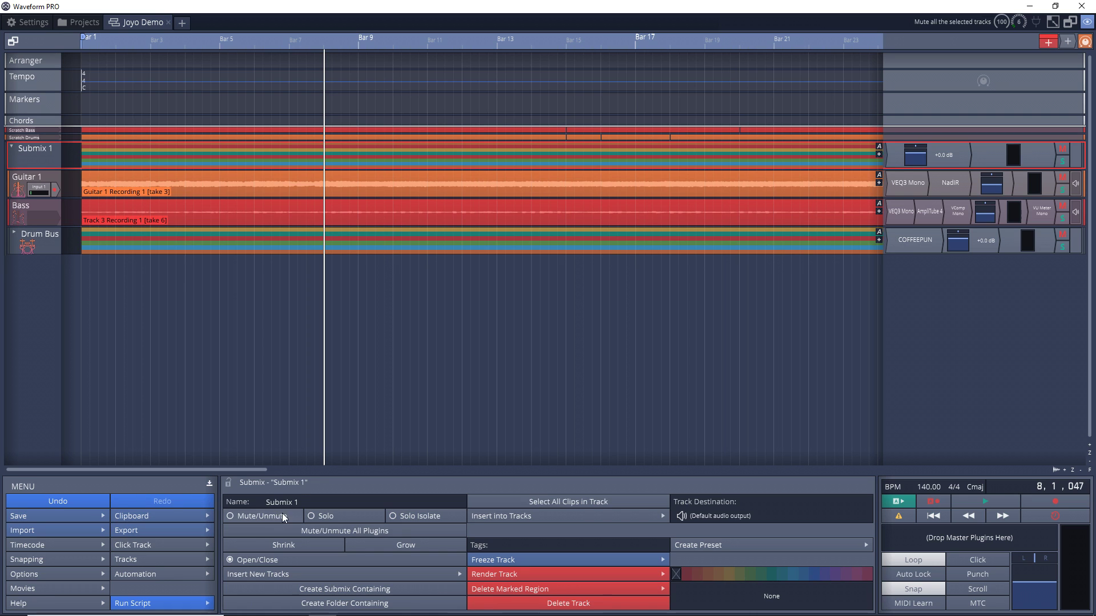